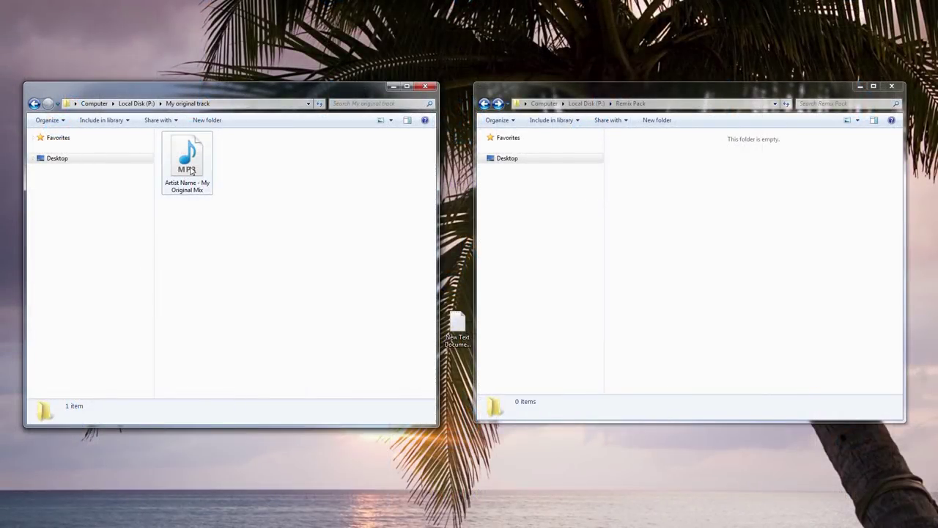
Copy the original mix MP3 into Remix Pack and add a new text document named 'Contact and info'.
drag(191, 170, 652, 194)
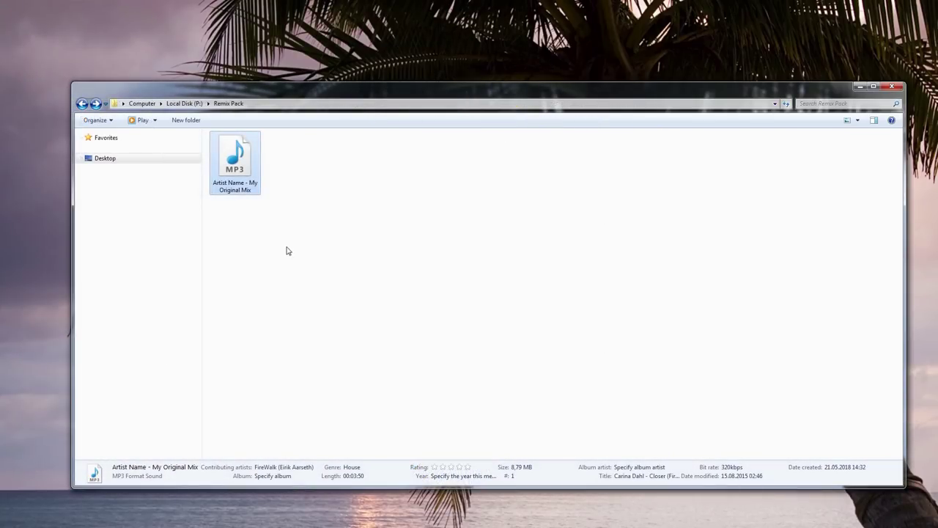
click(317, 212)
right_click(326, 178)
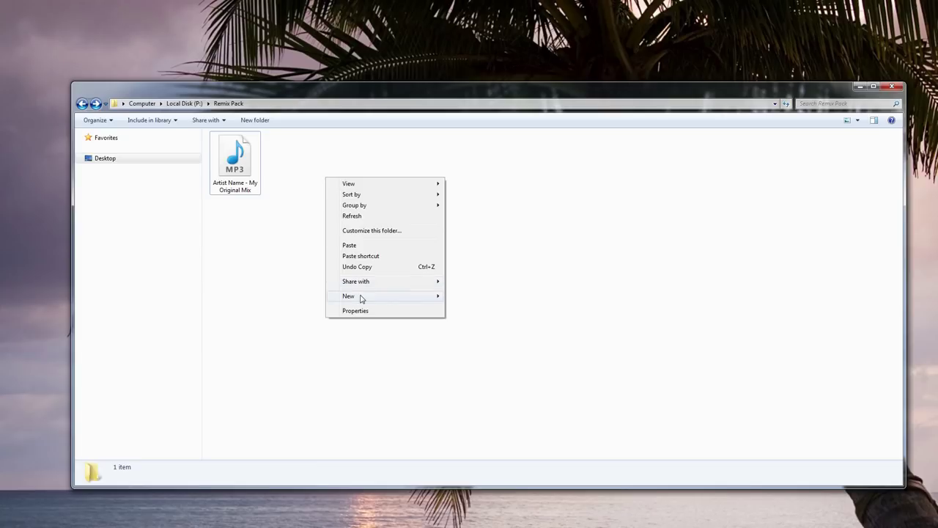
mouse_move(366, 297)
click(502, 354)
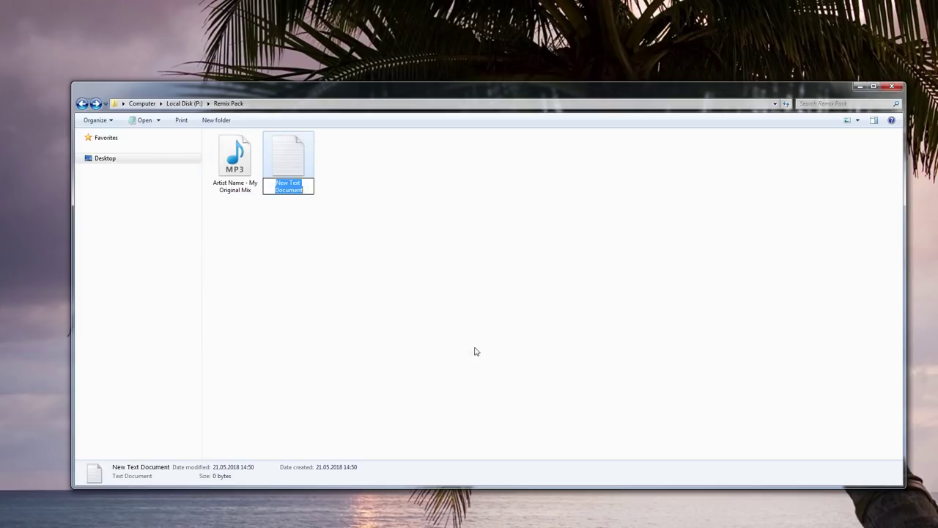
text(C)
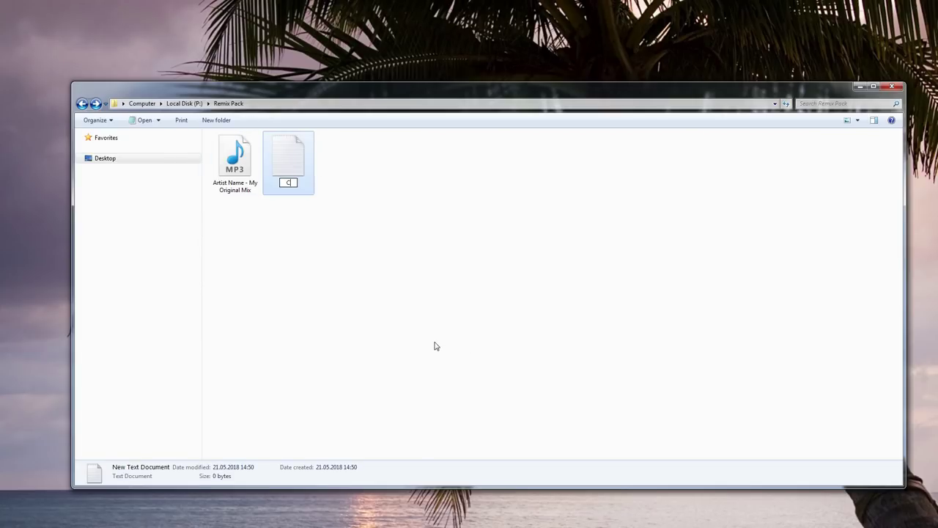
text(ontact and info)
key(Return)
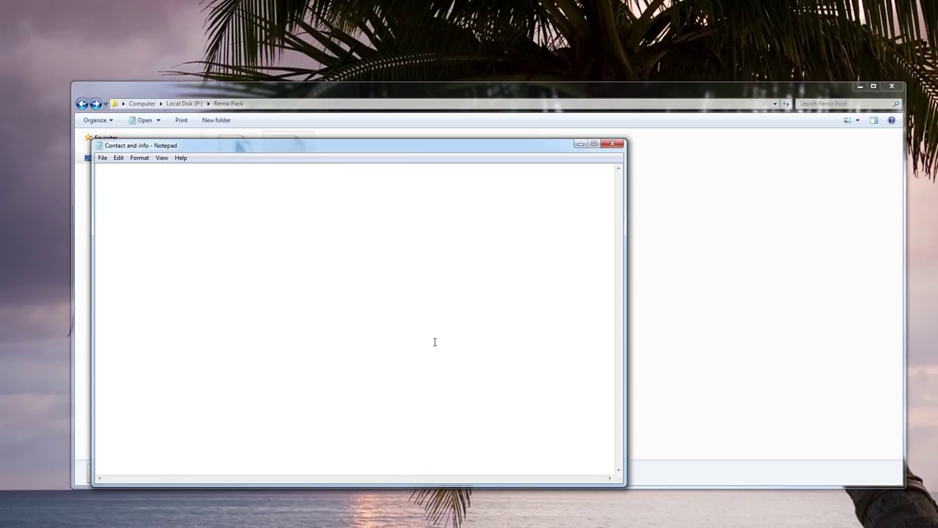
Write the track title, 'Key: Ab Minor', 'BPM: 128' and a contact e-mail into the file, then save it.
text(Artist Name - My Original Mix)
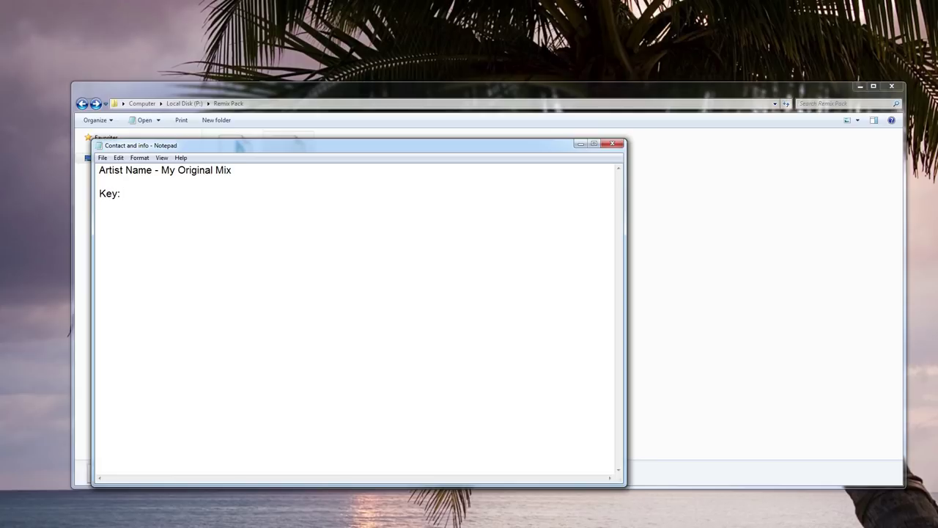
text(  Key: Ab Minor BPM: 128  )
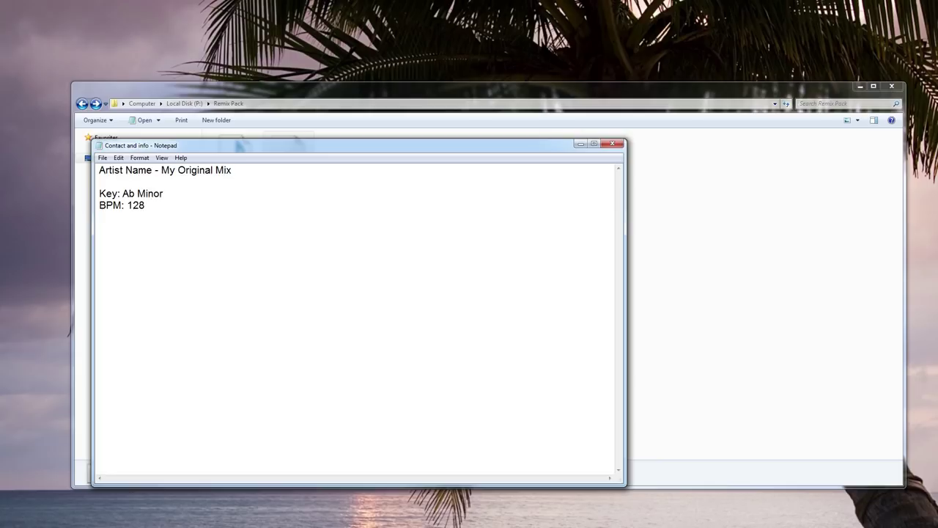
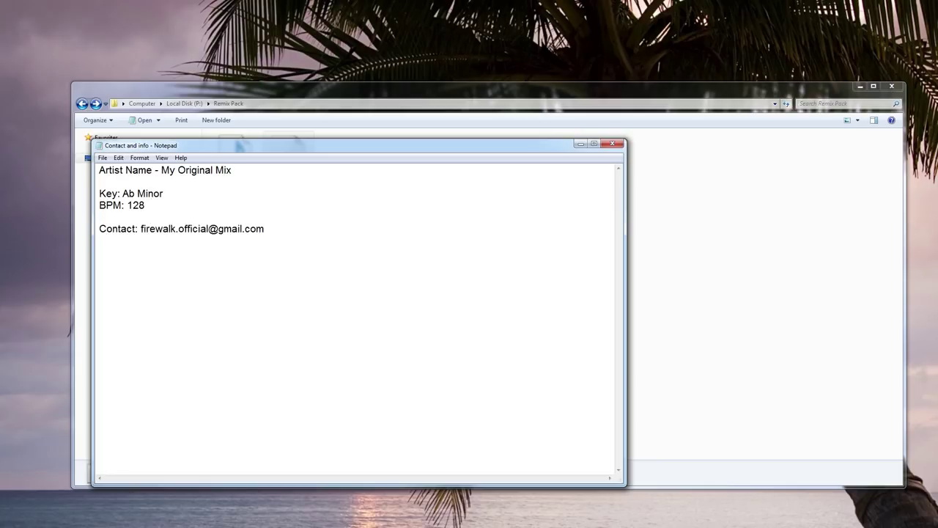
click(102, 159)
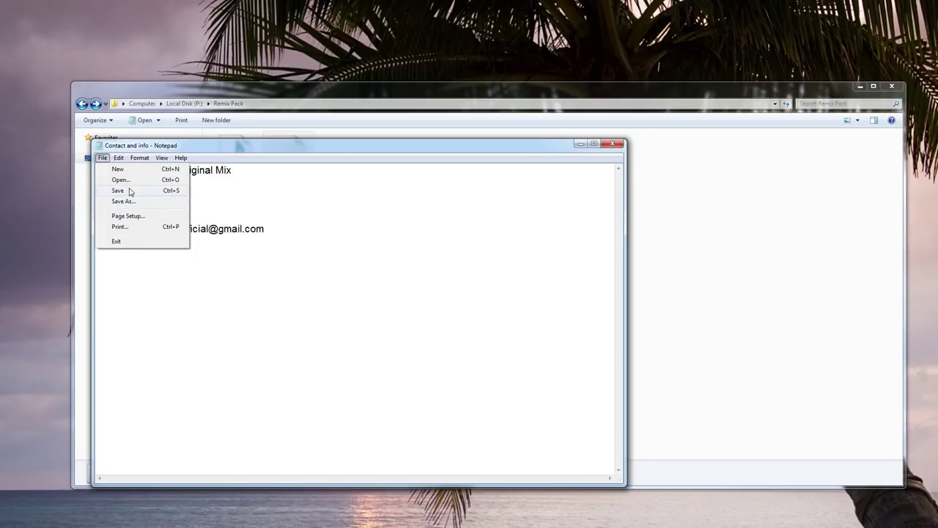
click(122, 191)
Close Notepad and create a new folder named MIDI in Remix Pack.
click(617, 146)
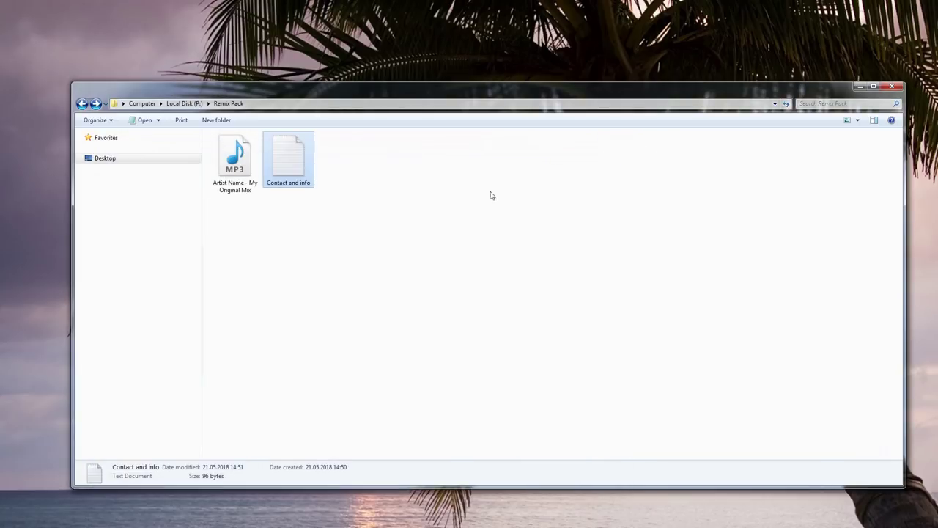
right_click(359, 193)
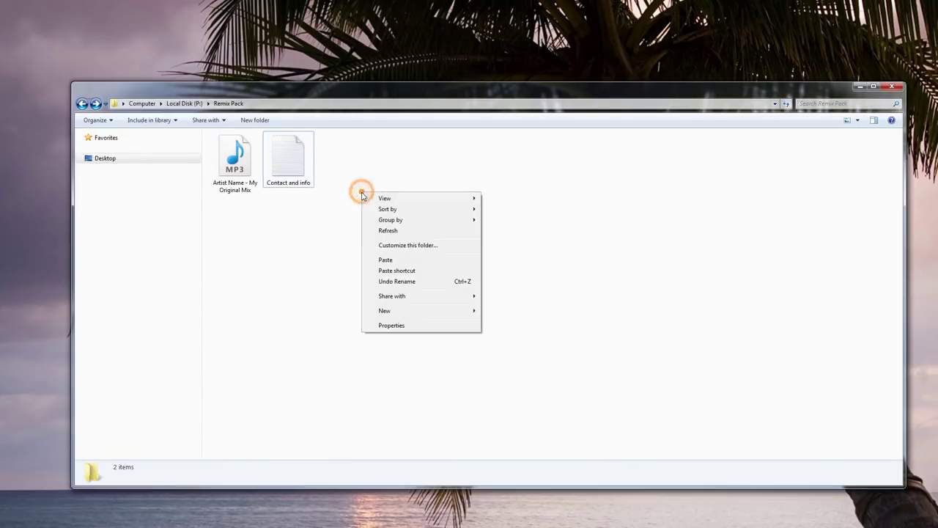
mouse_move(397, 311)
click(526, 311)
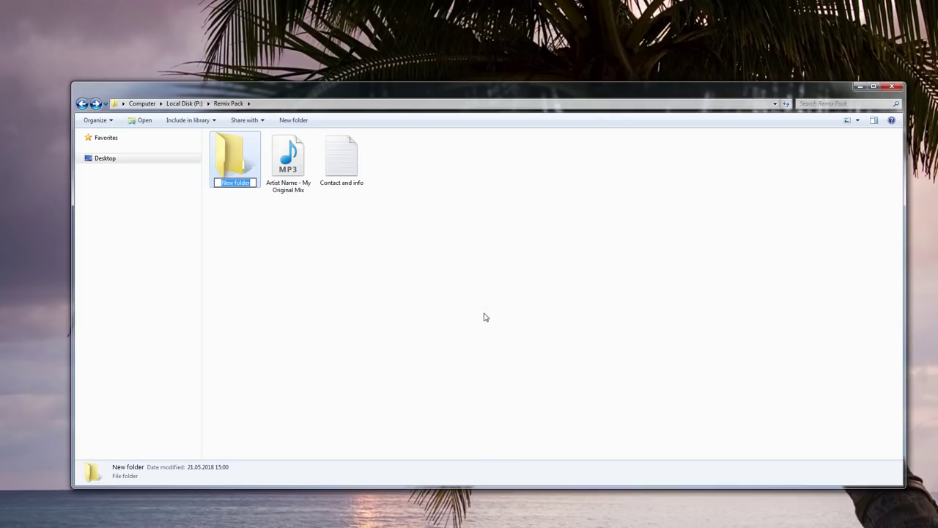
text(MIDI)
key(Return)
Create a second new folder named SAMPLES in Remix Pack.
right_click(470, 312)
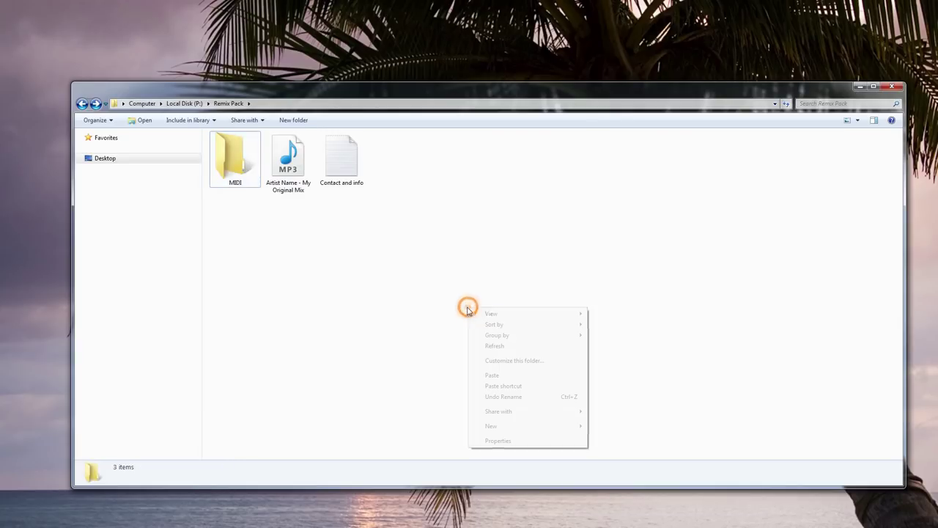
mouse_move(517, 426)
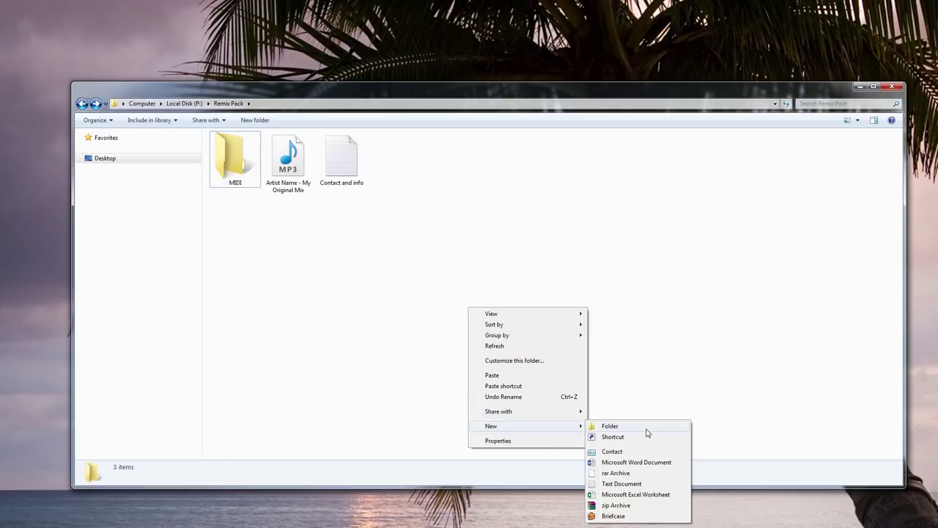
click(643, 427)
text(SAMPLES)
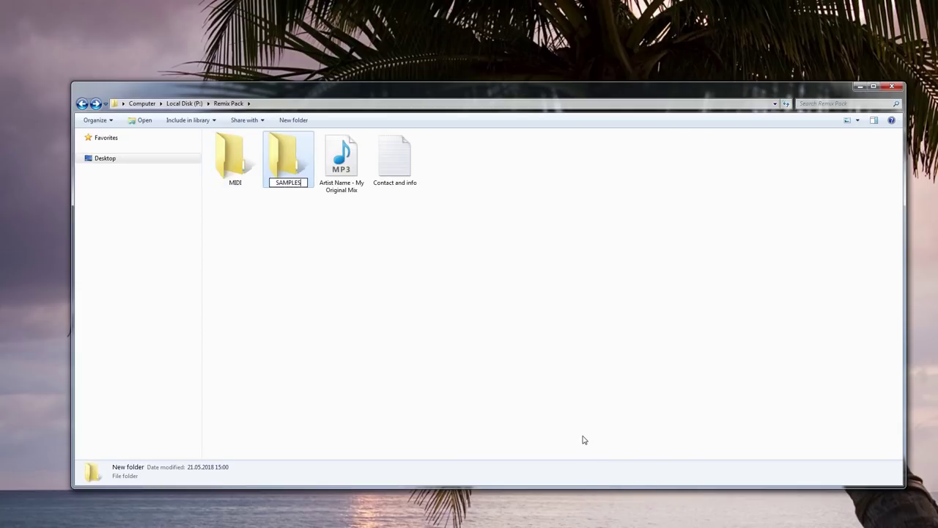
key(Return)
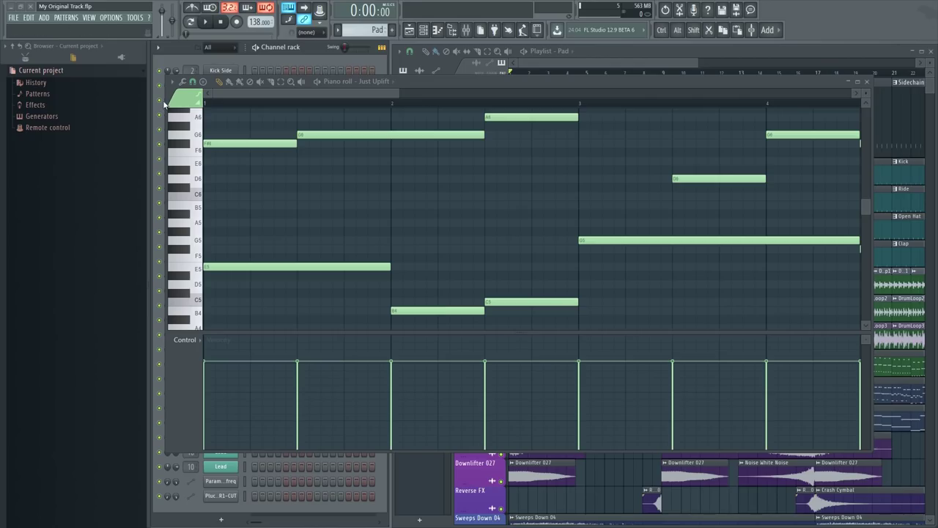
Export the piano roll melody as Pad.mid into Remix Pack\MIDI.
click(171, 81)
mouse_move(195, 94)
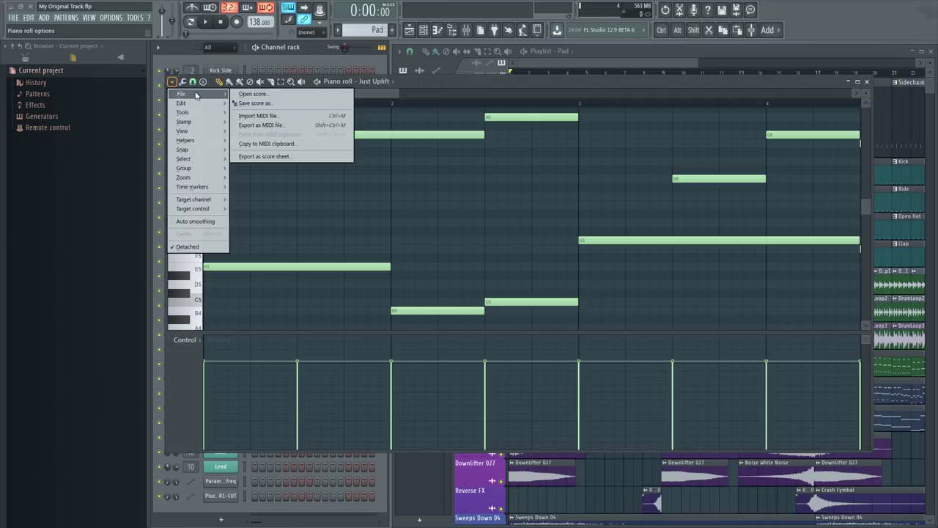
click(296, 125)
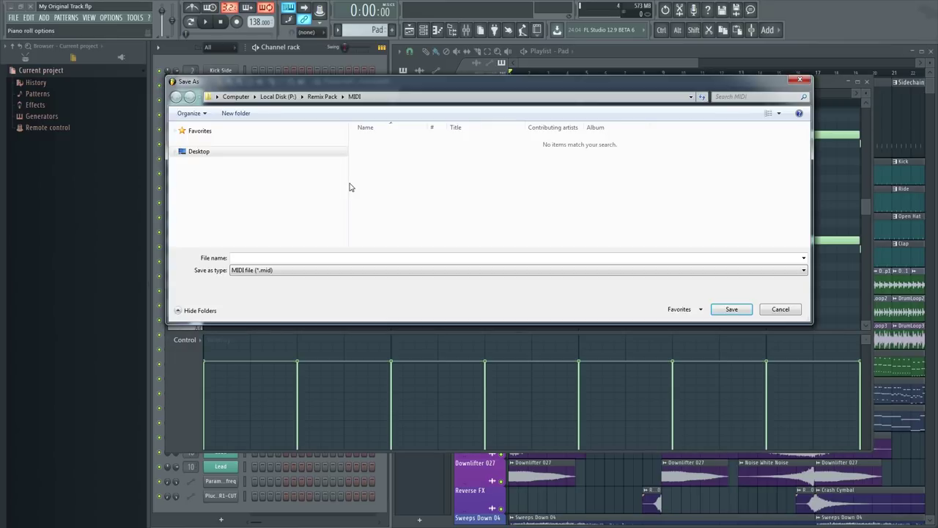
click(306, 256)
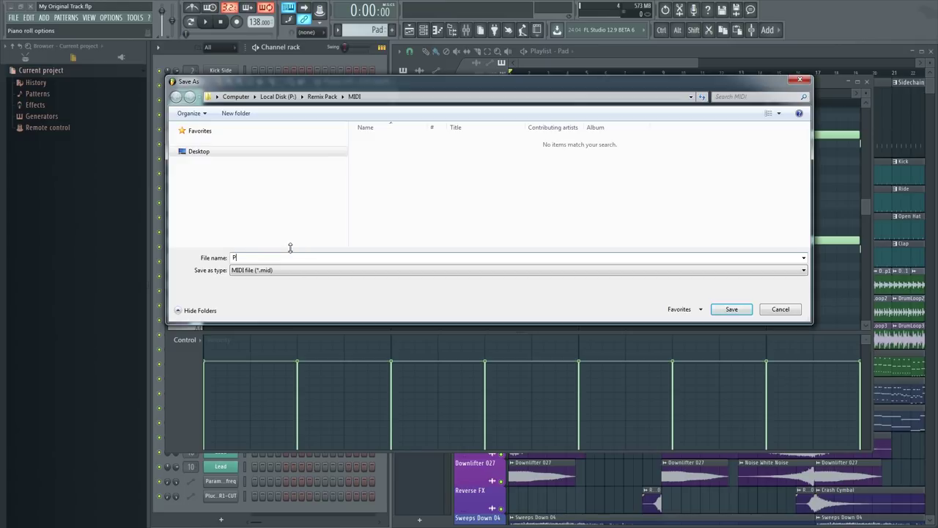
click(731, 309)
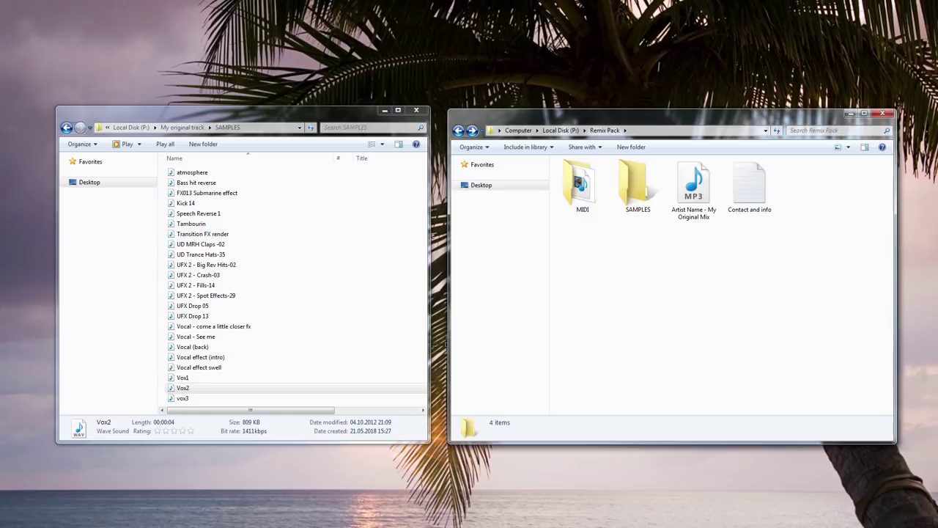
Open Remix Pack\SAMPLES and copy in atmosphere, FX013 Submarine, Speech Reverse 1 and the vocals through vox3 (11 files).
click(636, 204)
double_click(636, 203)
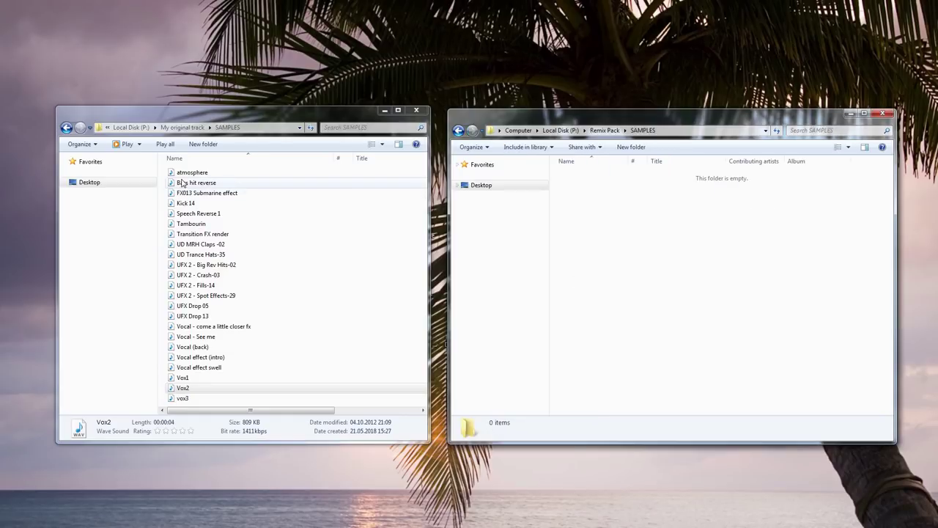
click(194, 173)
ctrl+click(216, 193)
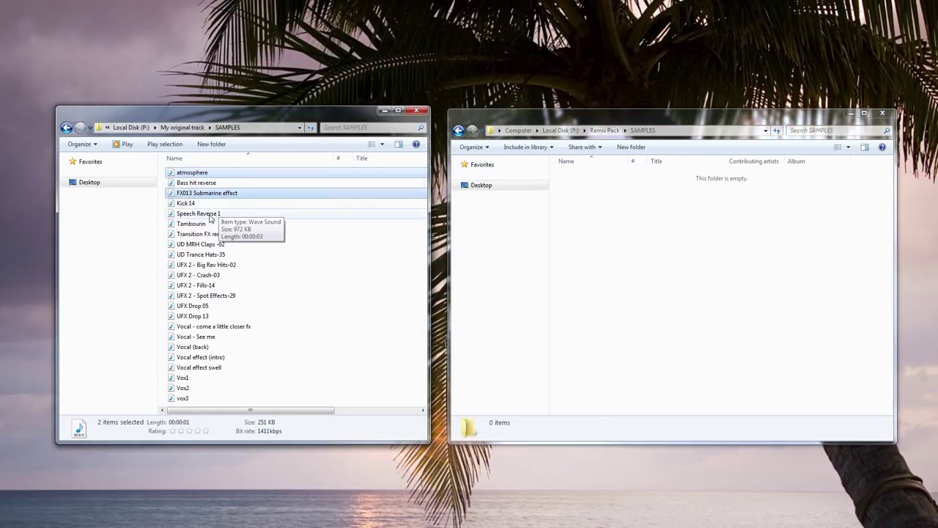
ctrl+click(208, 214)
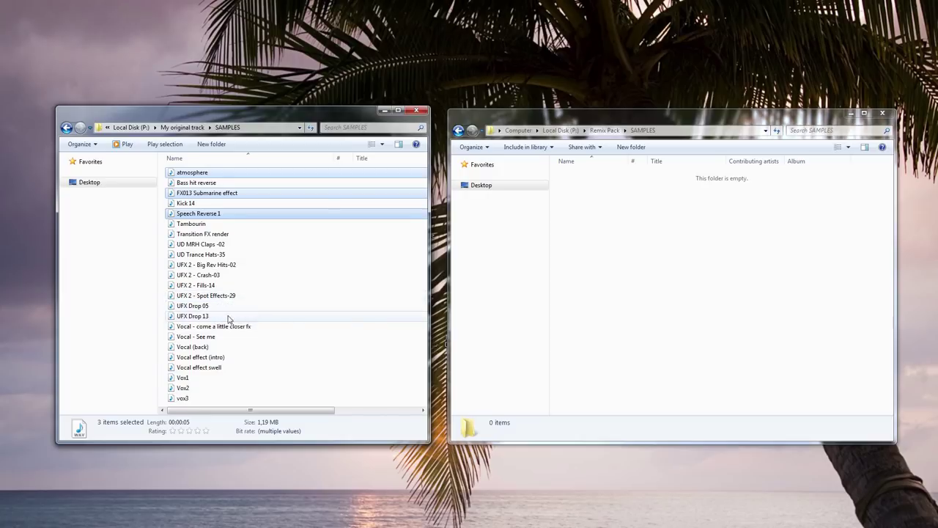
drag(248, 332, 242, 400)
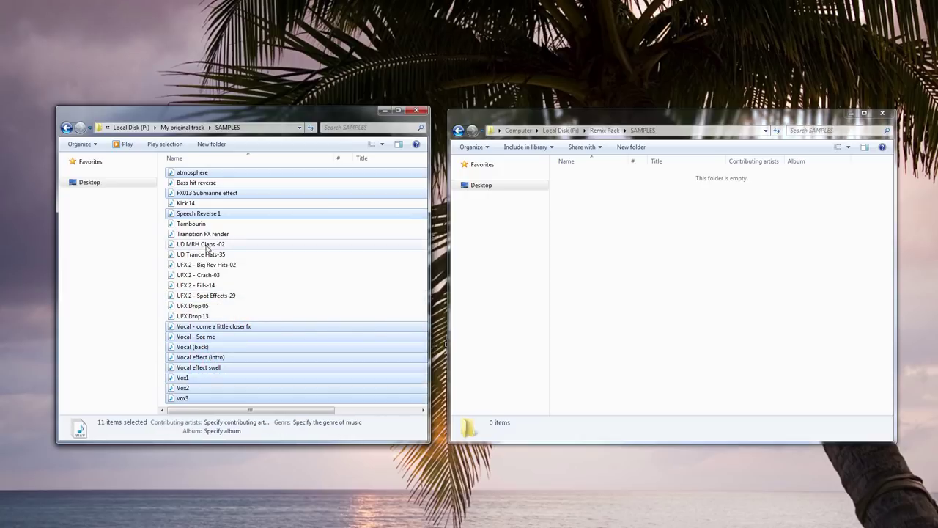
drag(211, 336, 638, 293)
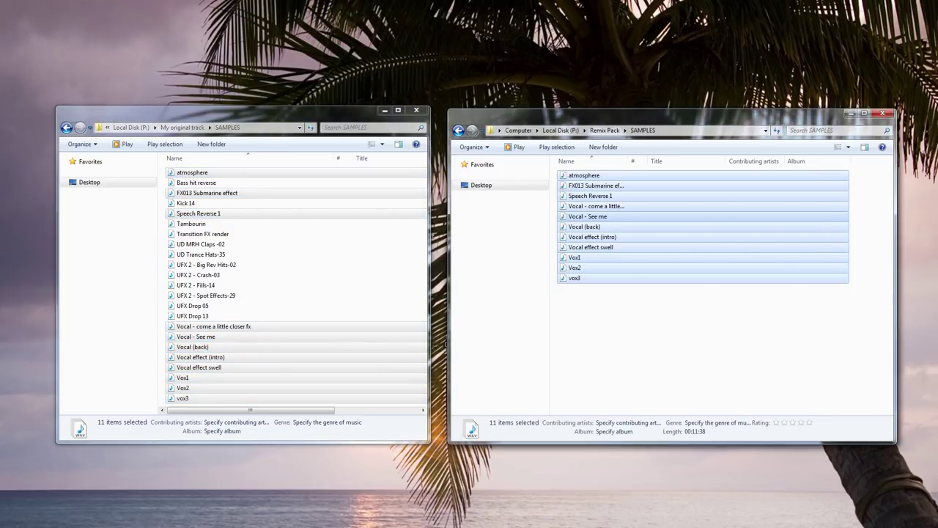
Rename the atmosphere sample to 'atmosphere (Intro)' and widen the name column.
click(619, 176)
right_click(619, 176)
click(638, 330)
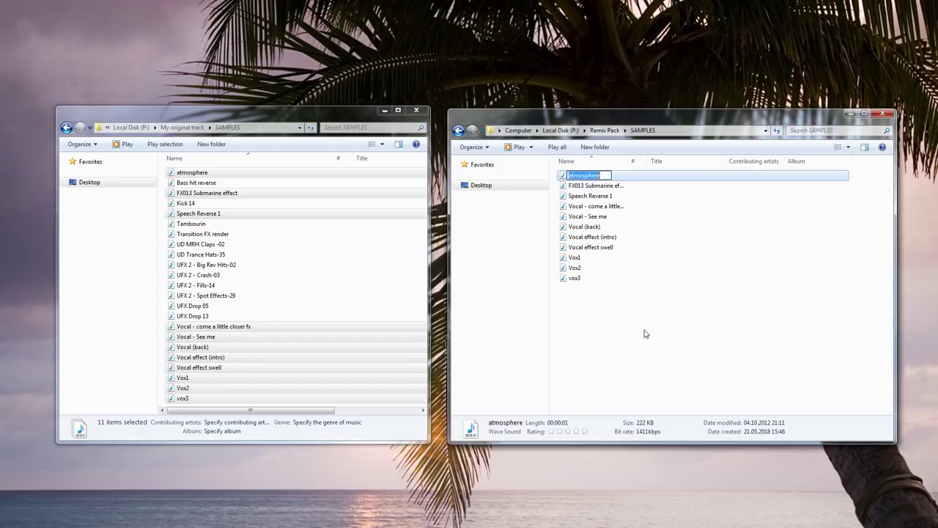
text((Intro))
key(Return)
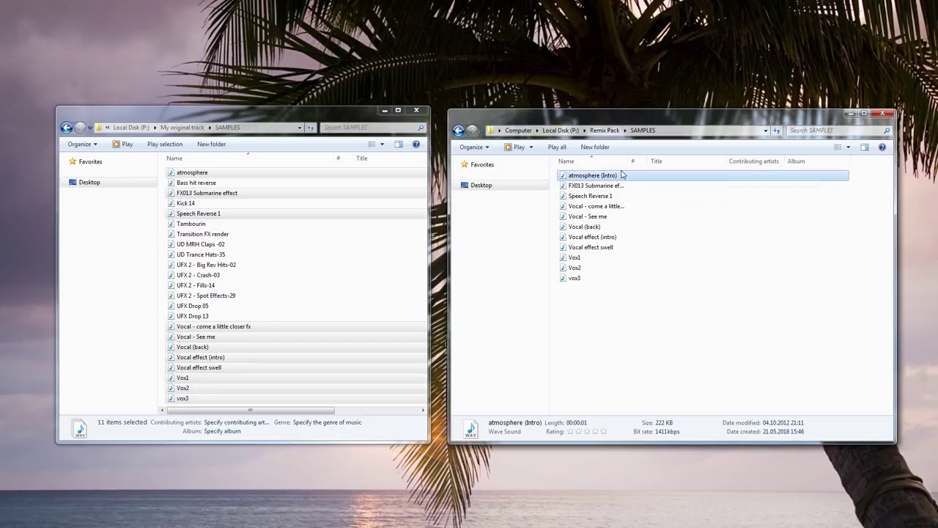
double_click(628, 161)
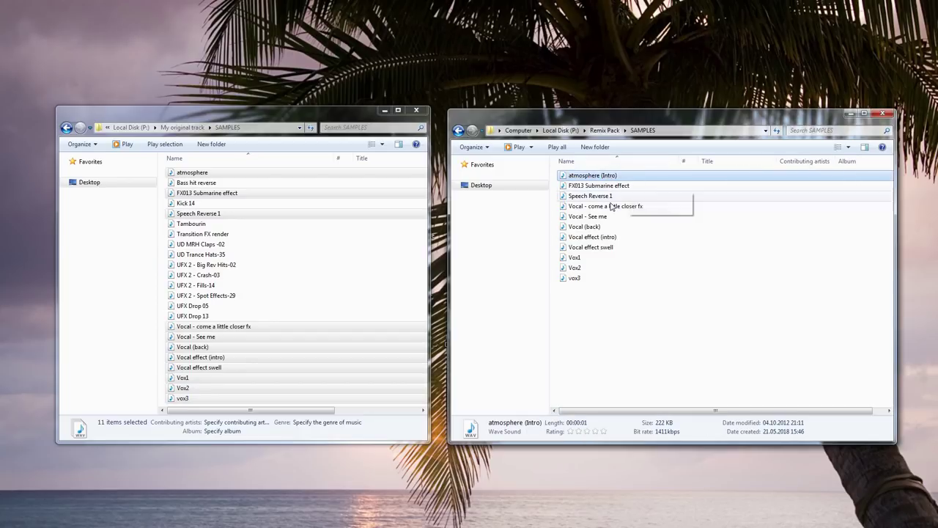
Rename Speech Reverse 1 to 'Speech Reverse (transition effect)'.
right_click(587, 196)
click(624, 347)
key(End)
key(BackSpace)
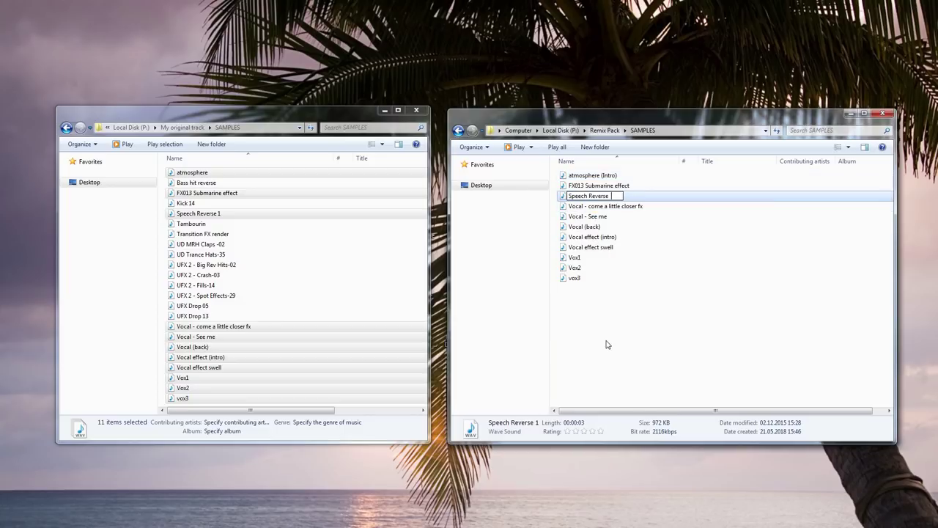
text((transition effect))
key(Return)
Rename the come a little closer vocal to 'Vocal - come a little closer fx (wet)'.
click(610, 208)
right_click(609, 209)
click(643, 369)
key(End)
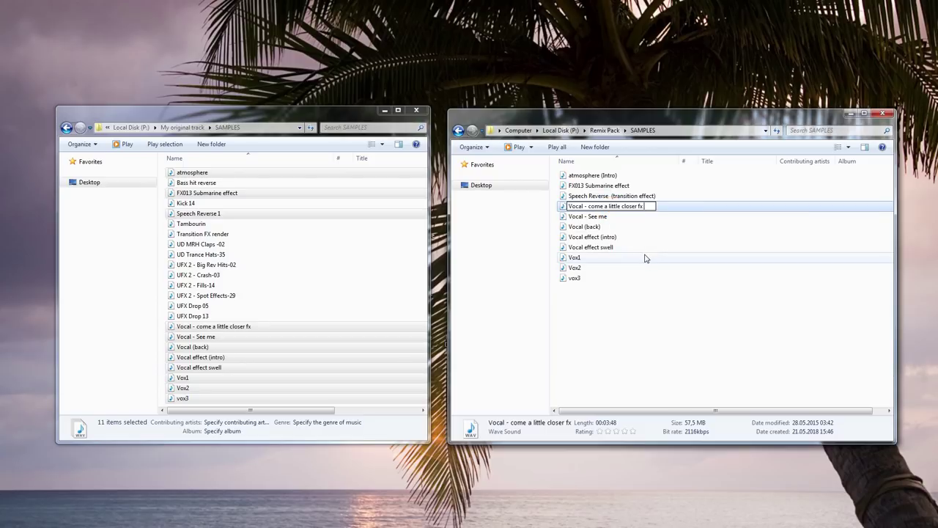
text((wet))
key(Return)
Rename the Vocal - See me sample to 'Main Vocal (dry)'.
click(616, 216)
right_click(616, 217)
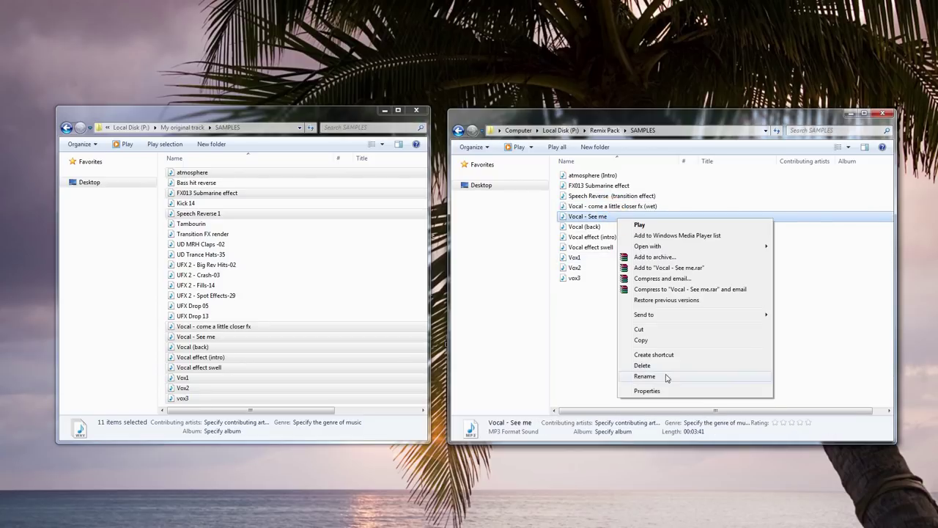
click(648, 376)
text(Main V)
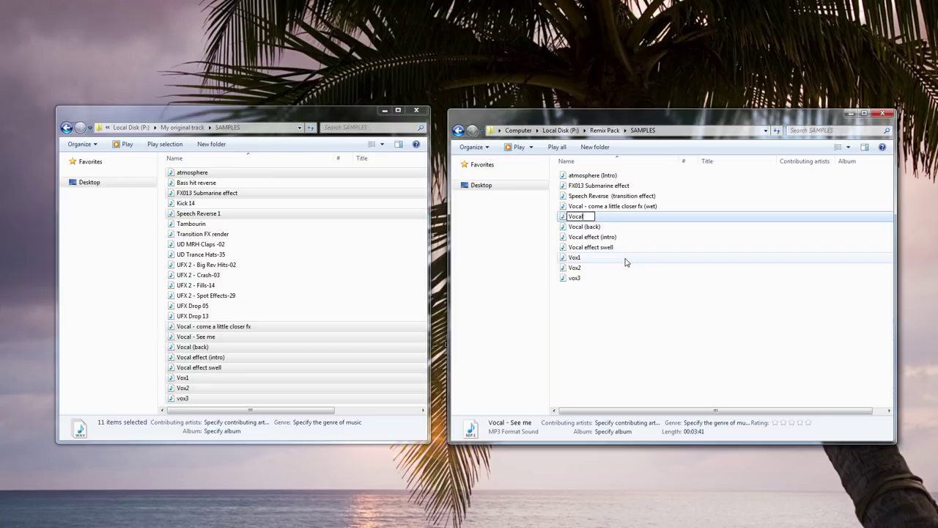
text(ocal (dry))
key(Return)
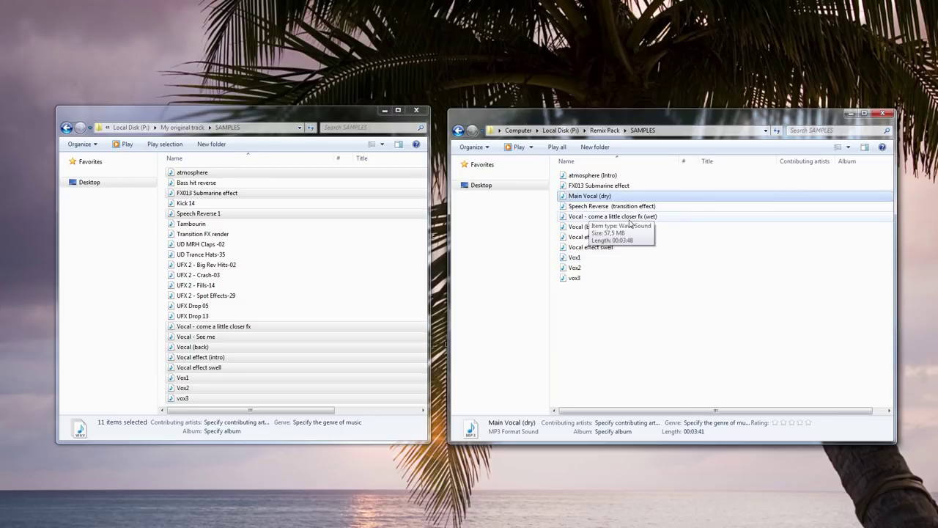
Rename the Vocal (back) sample to 'Vocal (backing vocals)' and clear the selection.
right_click(587, 226)
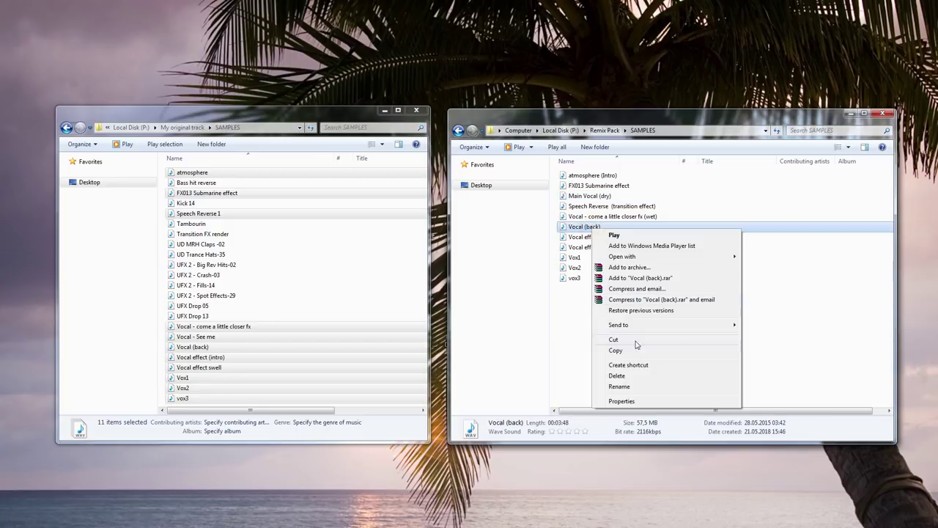
click(615, 384)
key(End)
key(BackSpace)
key(BackSpace)
key(BackSpace)
key(BackSpace)
text(acking vocals))
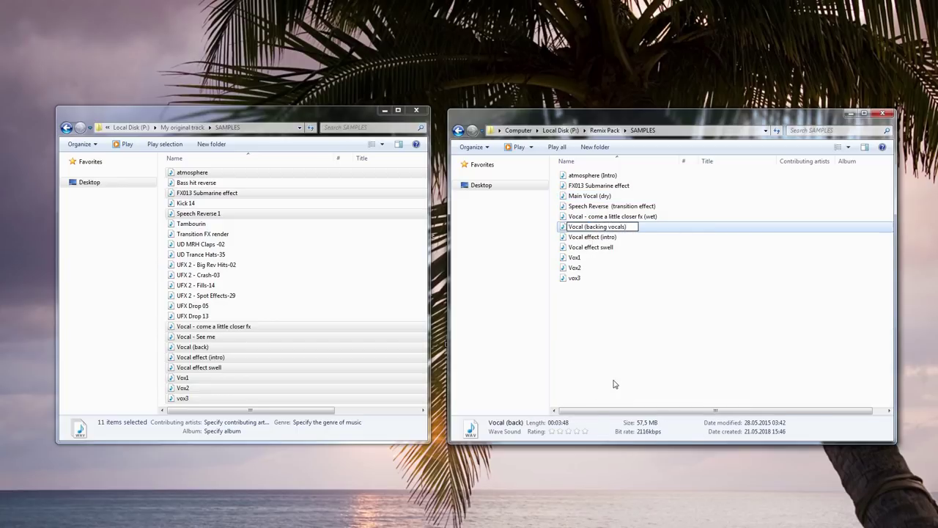
key(Return)
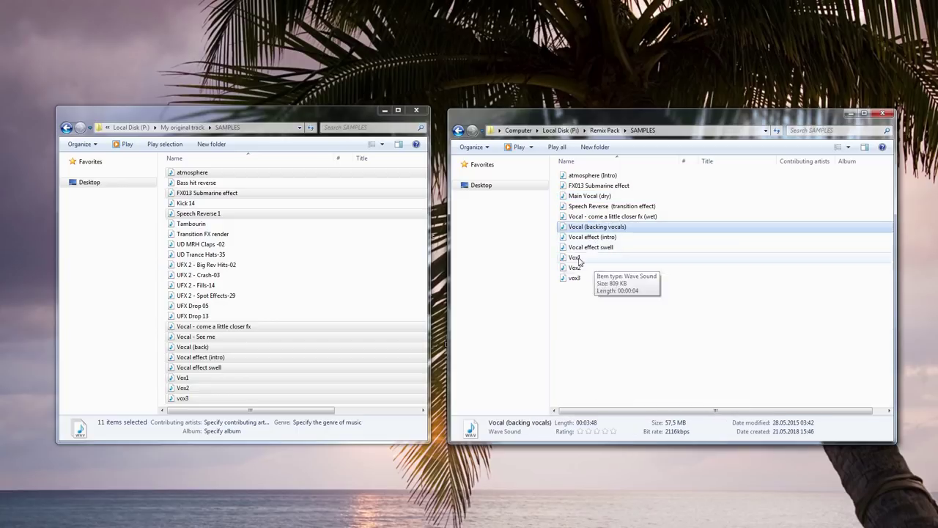
right_click(579, 258)
click(592, 236)
click(599, 186)
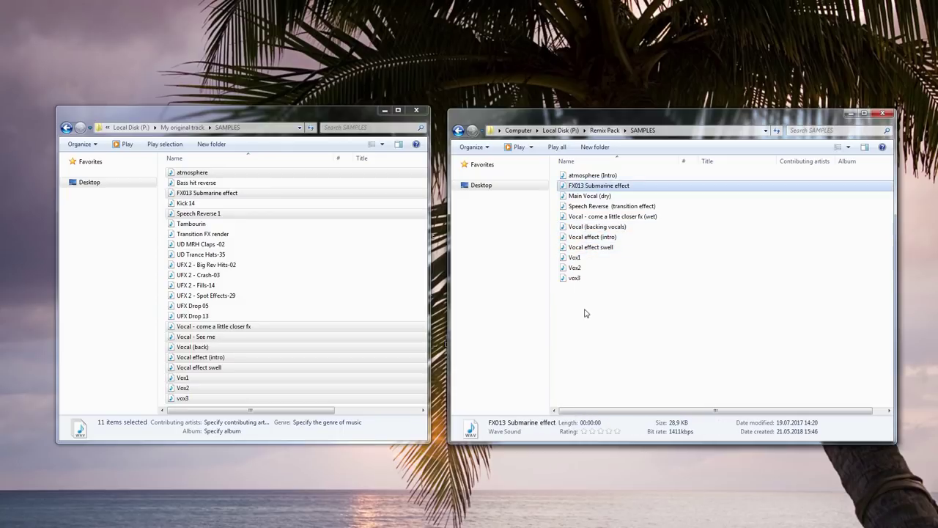
click(586, 314)
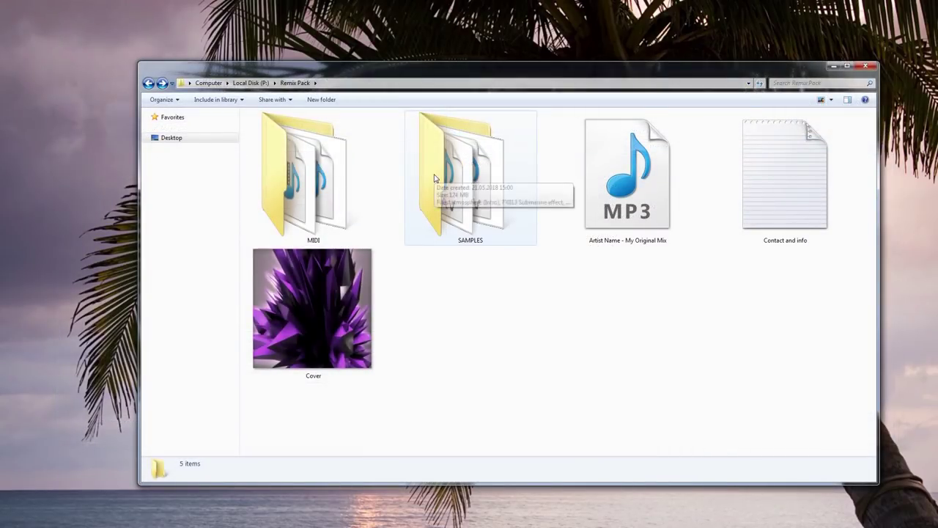
Check the SAMPLES and MIDI folders and view Contact and info in Notepad before closing it.
double_click(434, 178)
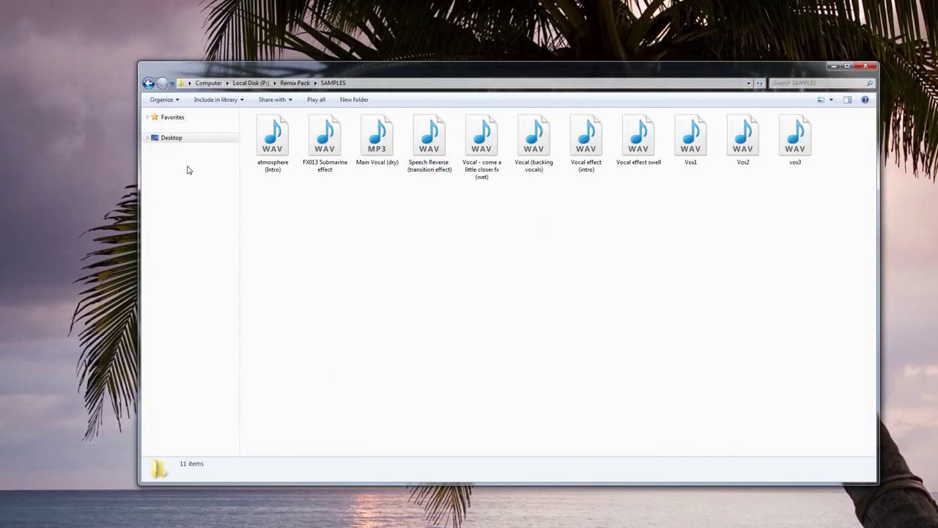
click(148, 84)
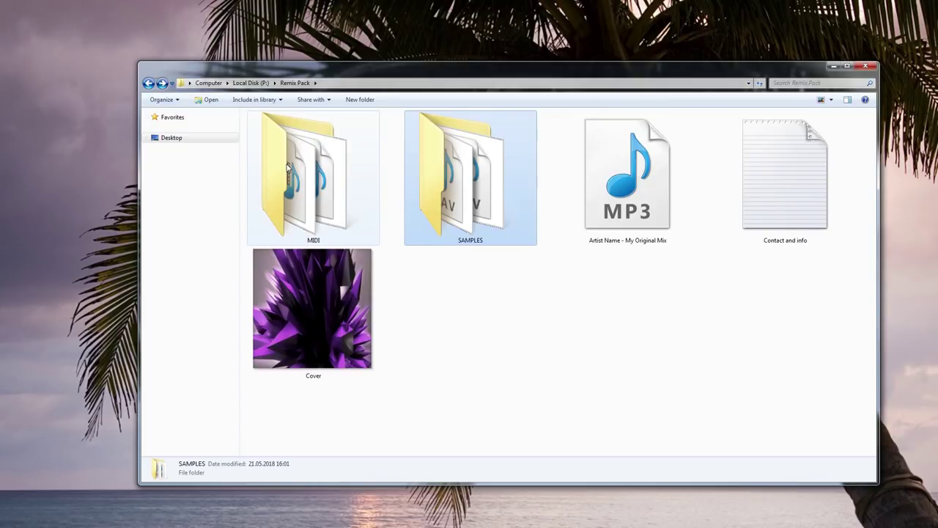
double_click(286, 166)
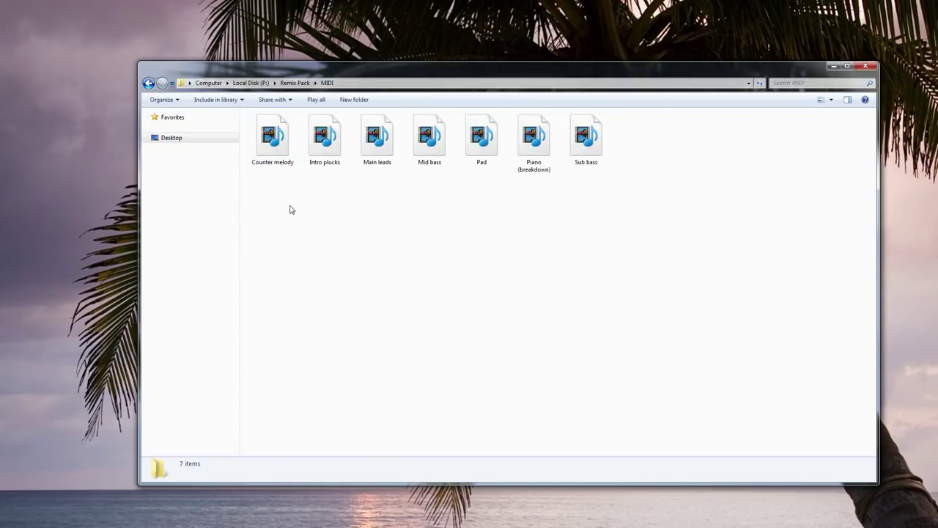
click(148, 84)
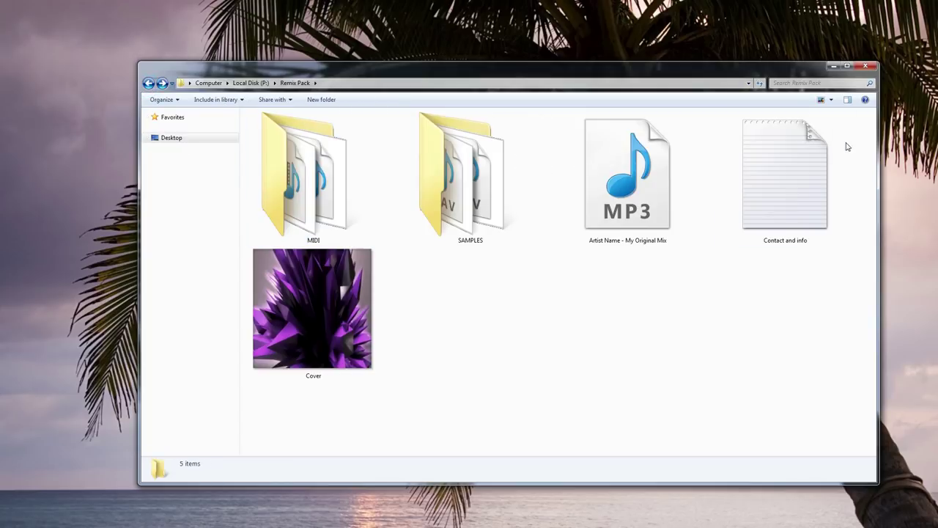
double_click(797, 164)
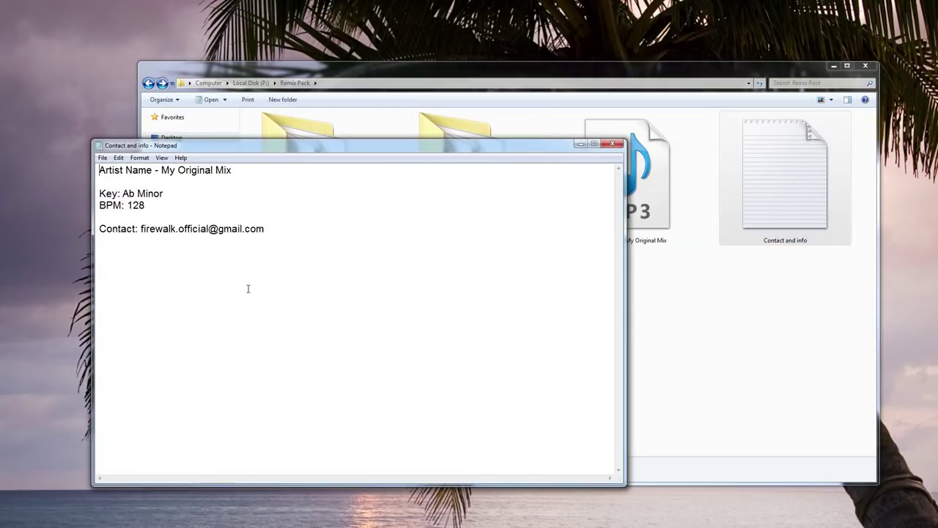
click(610, 145)
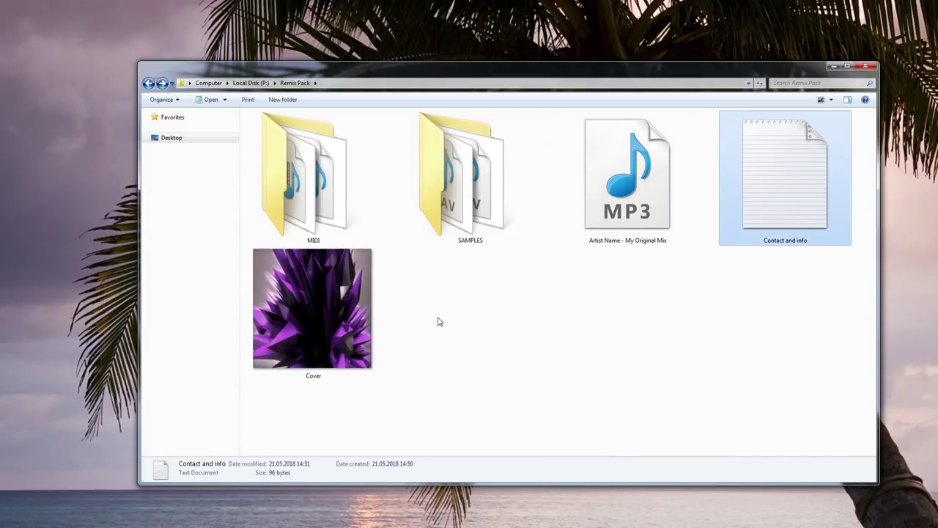
click(435, 322)
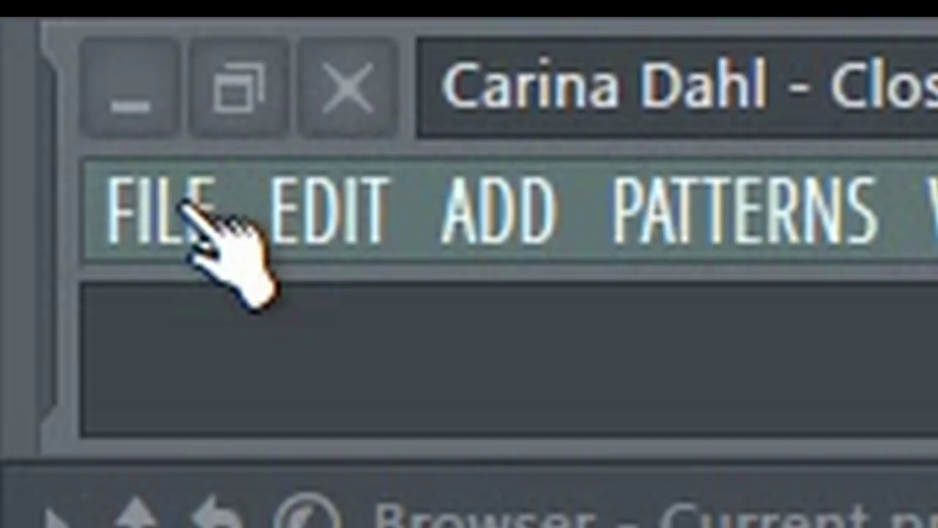
Start exporting the FL Studio song as a WAV file.
click(183, 205)
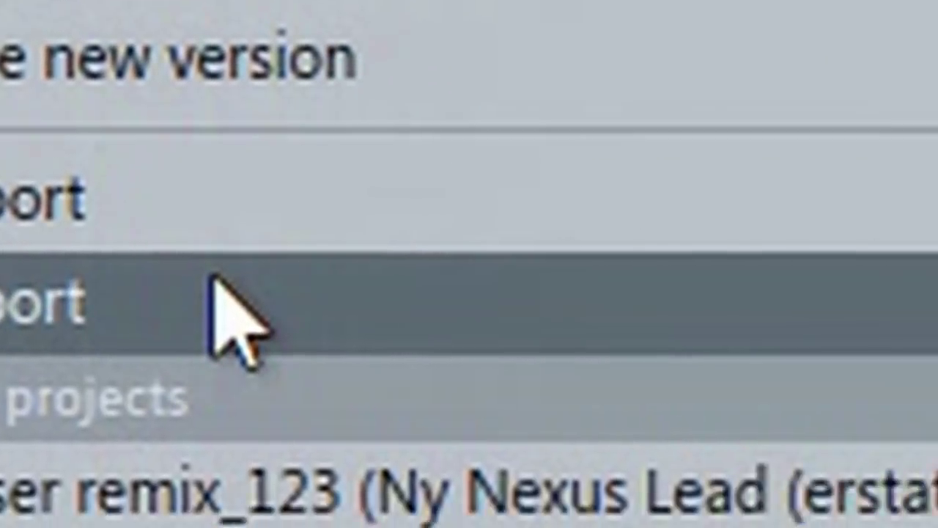
mouse_move(444, 503)
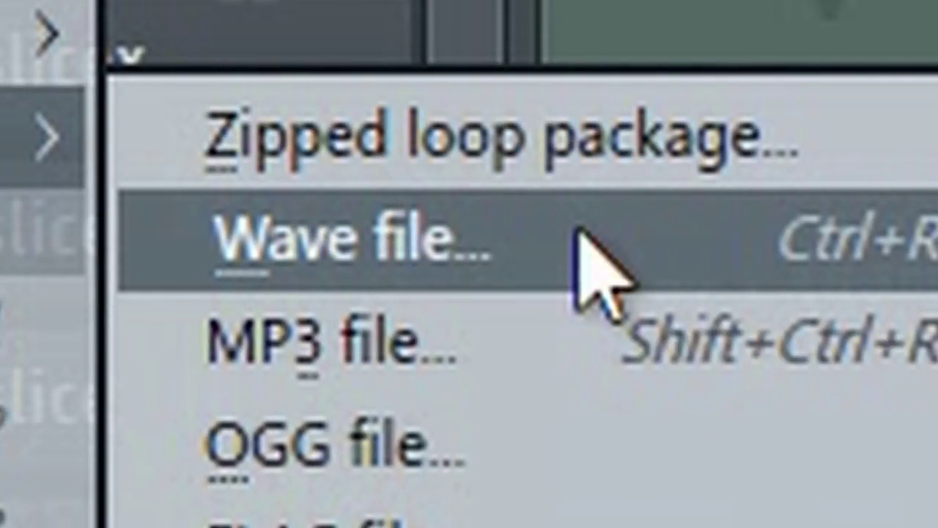
click(579, 233)
Create a STEMS folder in Remix Pack from the save dialog and open it.
right_click(439, 251)
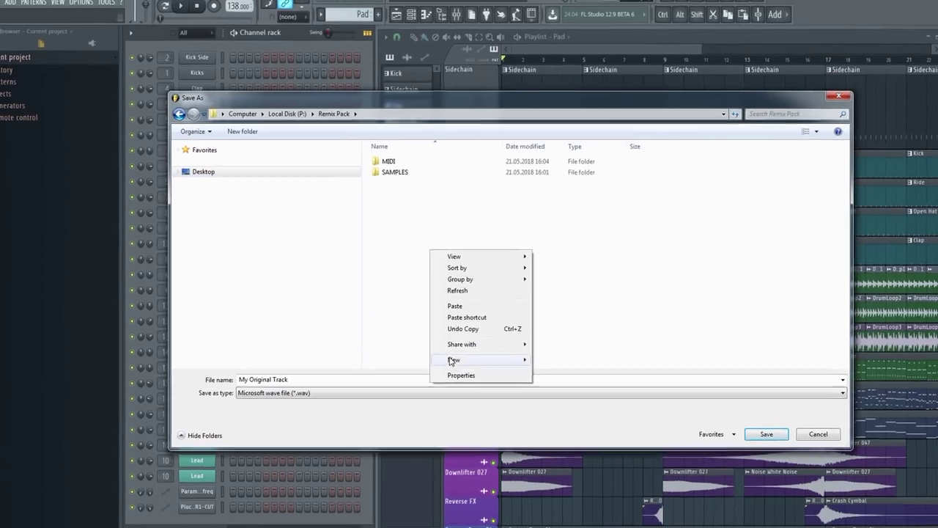
click(450, 362)
click(534, 368)
text(STEMS)
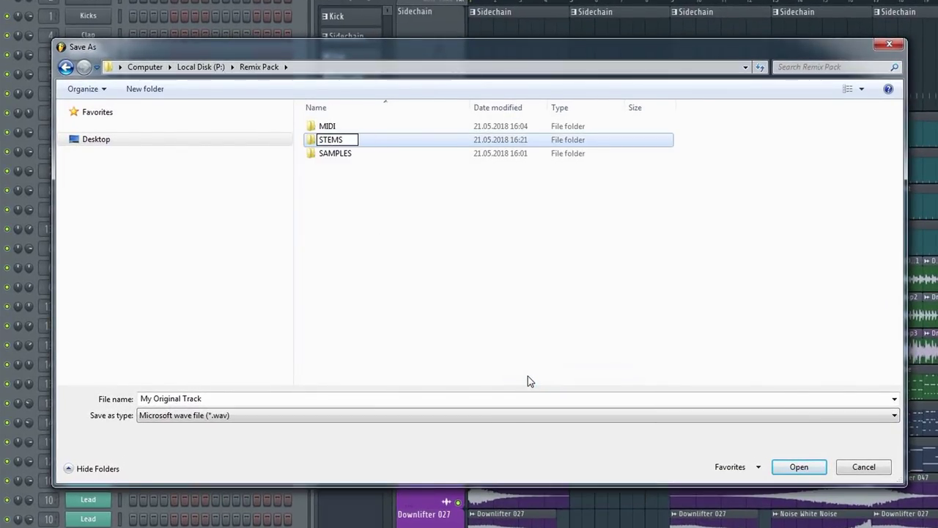
key(Return)
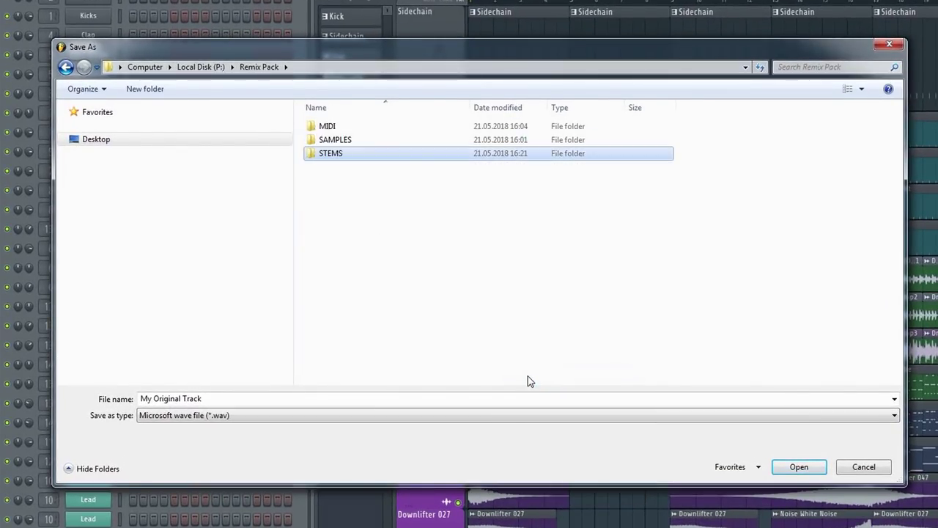
key(Return)
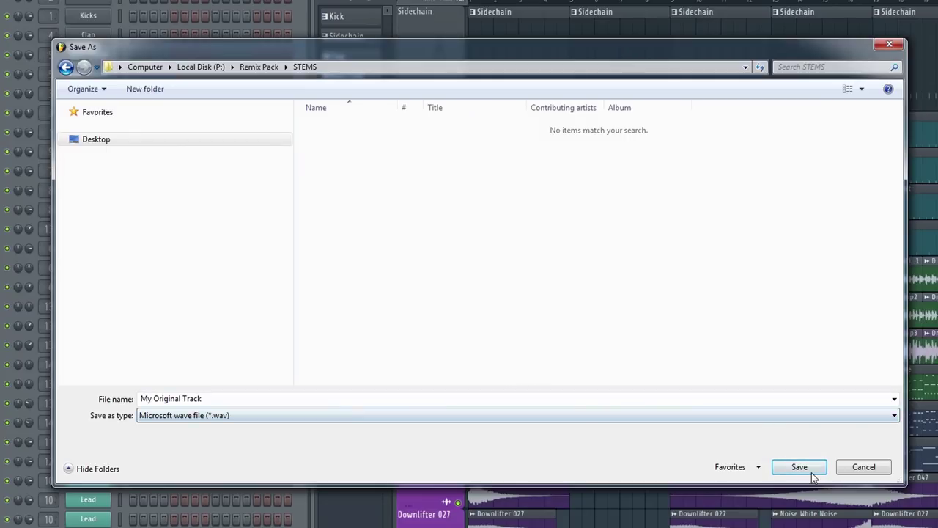
Save the export into STEMS and render it with Split mixer tracks enabled.
click(800, 469)
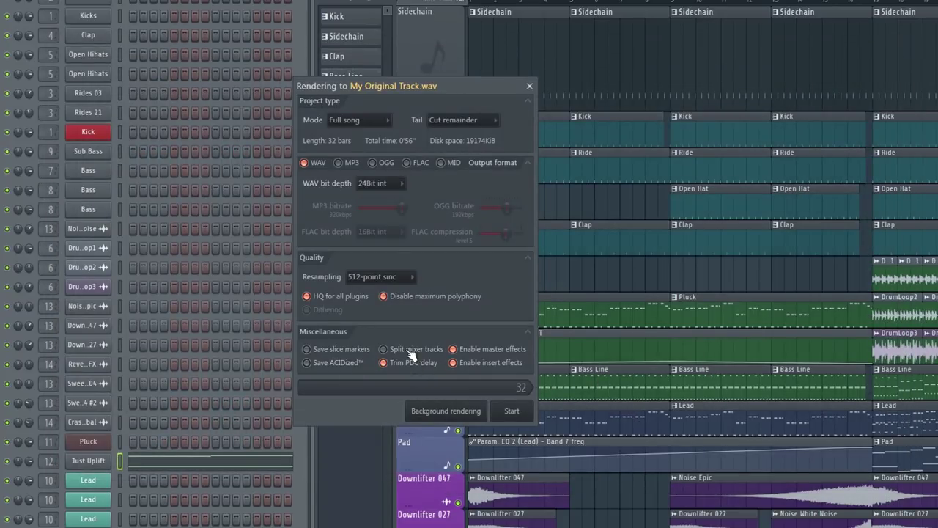
click(391, 350)
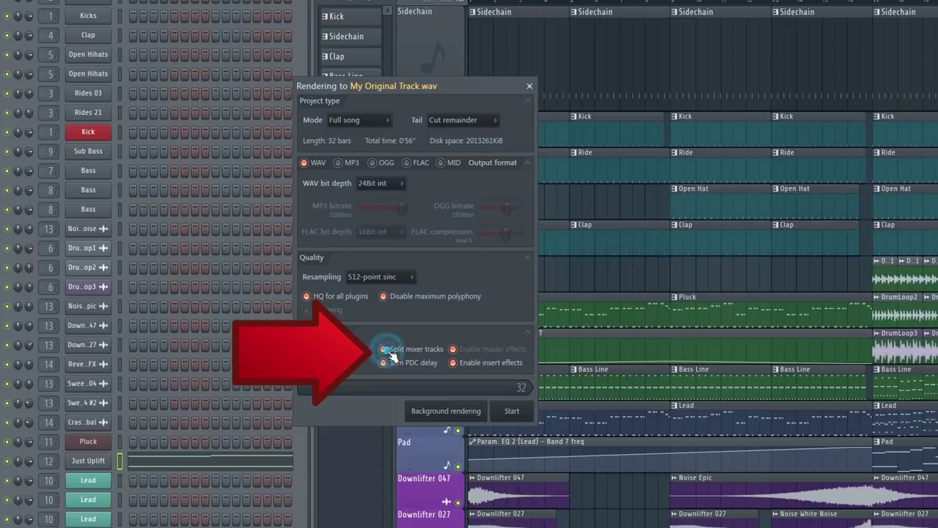
click(513, 412)
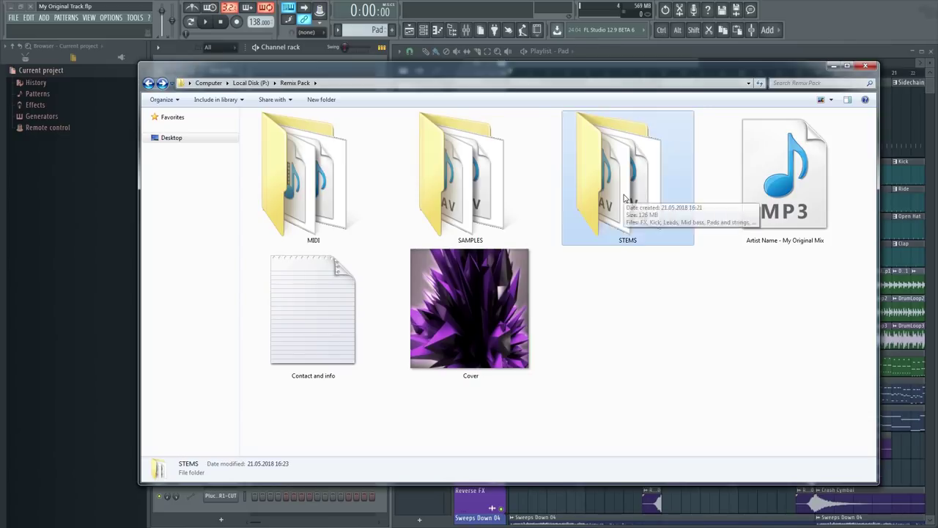
Inspect the rendered stems in STEMS, go back, and box-select all six Remix Pack items.
double_click(624, 195)
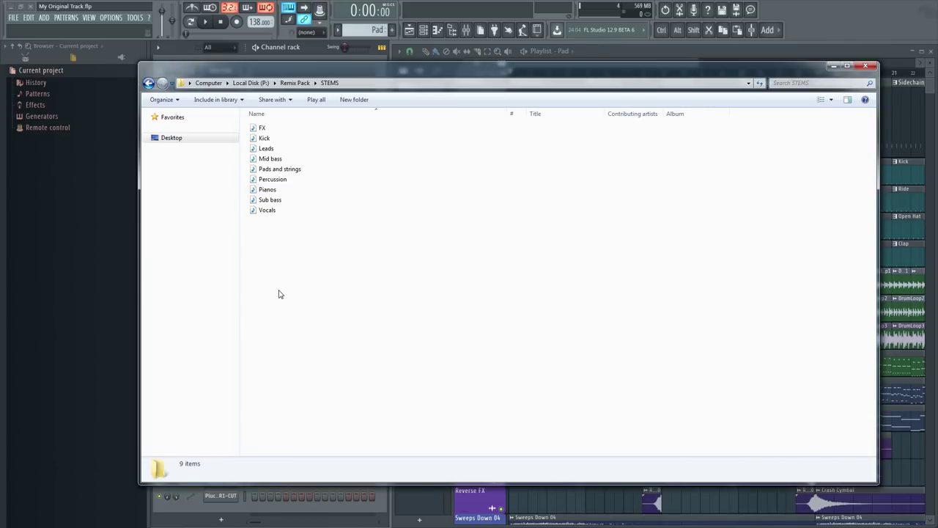
click(150, 84)
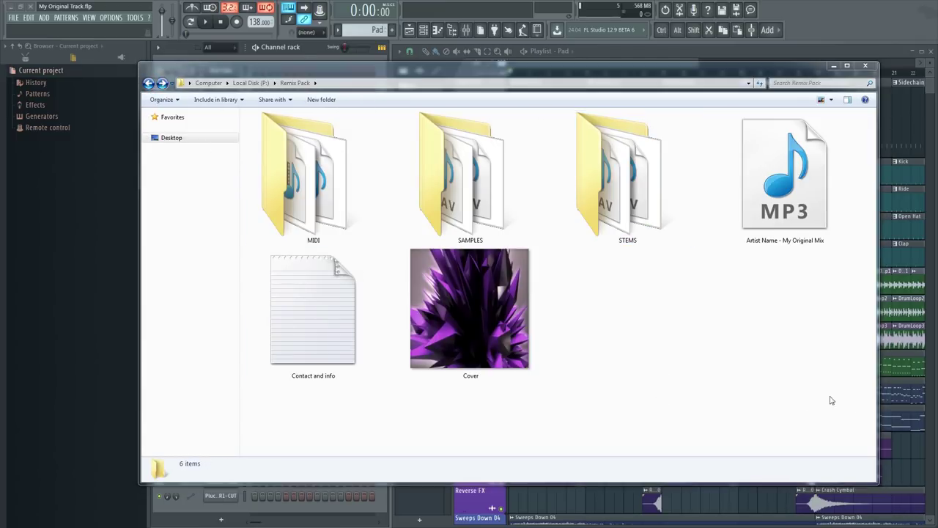
drag(853, 428, 279, 132)
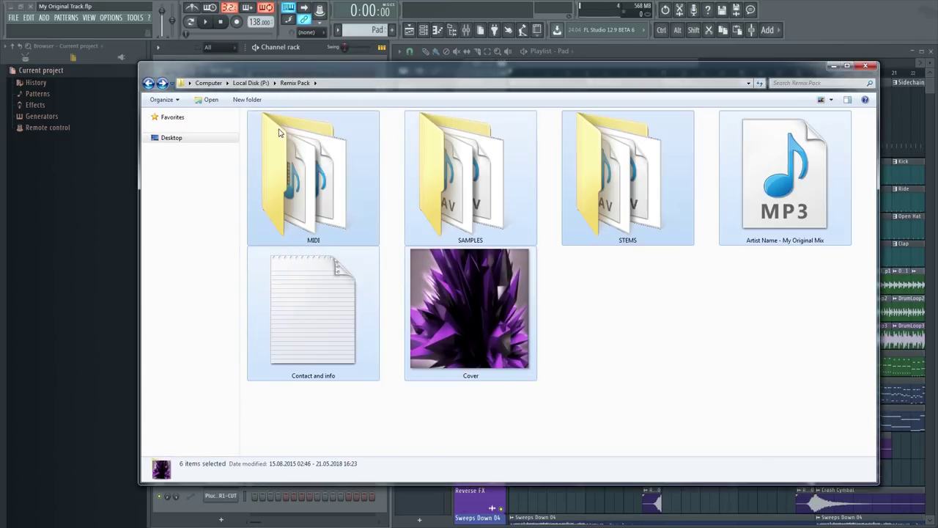
Archive the MIDI, SAMPLES, STEMS, MP3, info text and cover items as Remix Pack.zip in ZIP format.
right_click(305, 202)
click(368, 281)
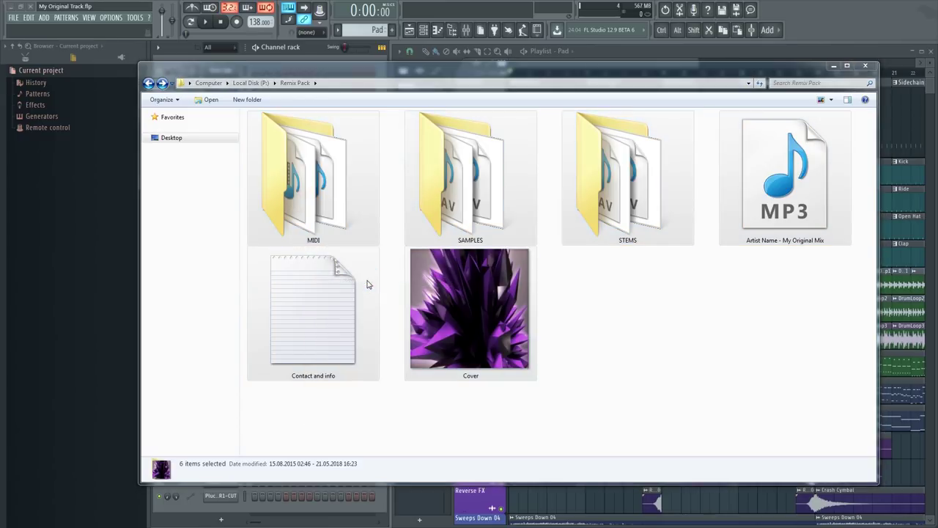
click(431, 257)
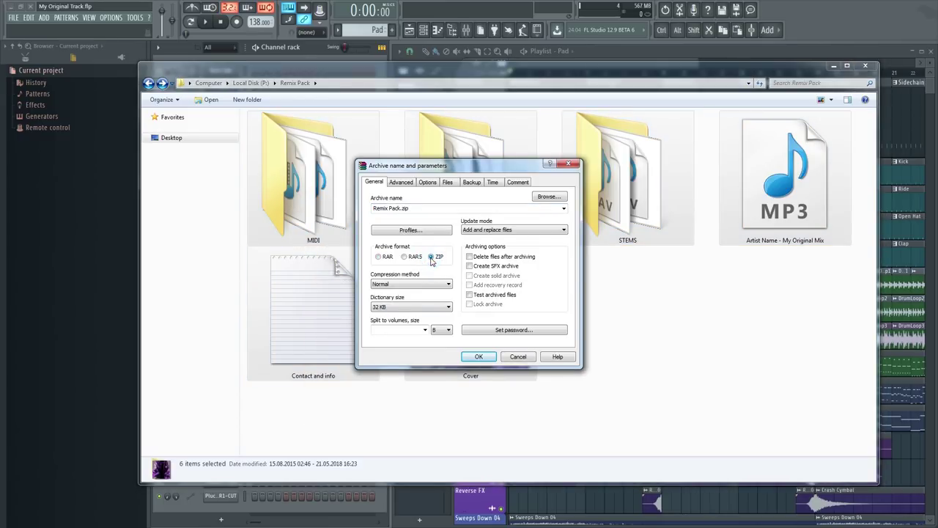
click(480, 357)
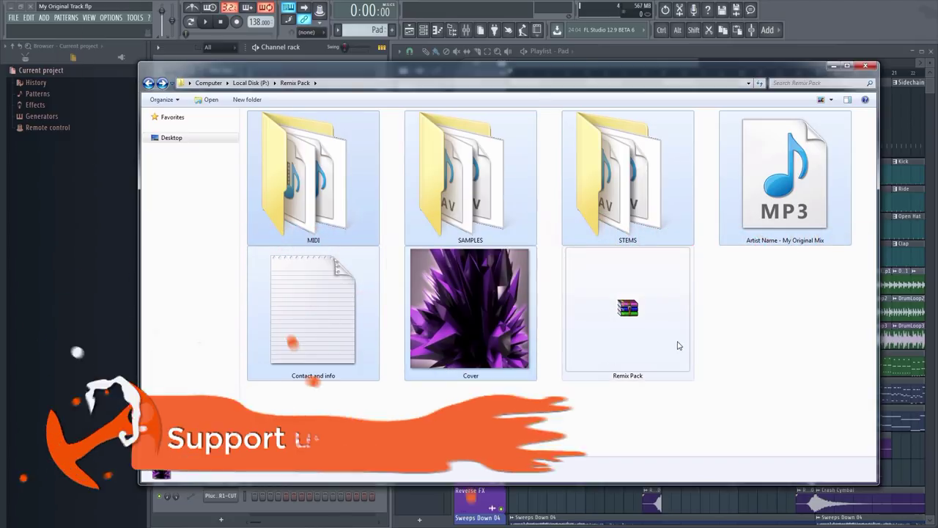
drag(638, 314, 708, 346)
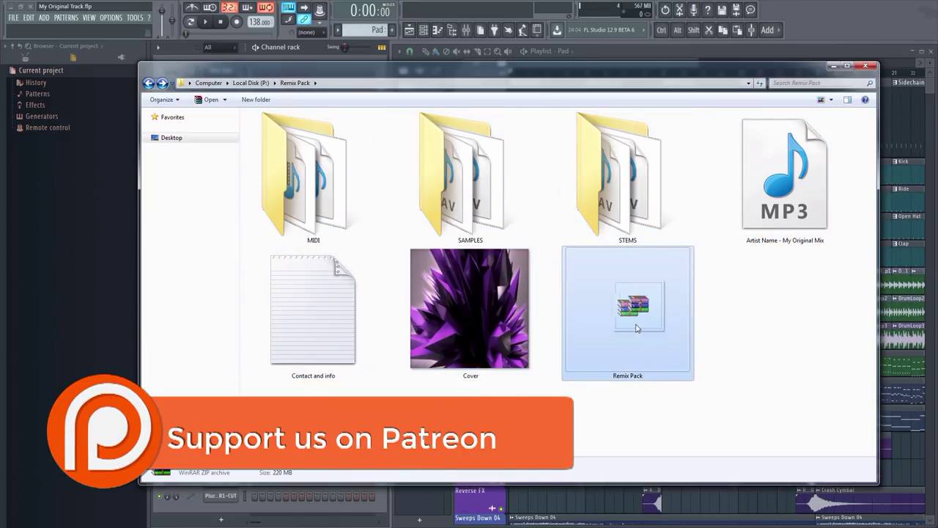